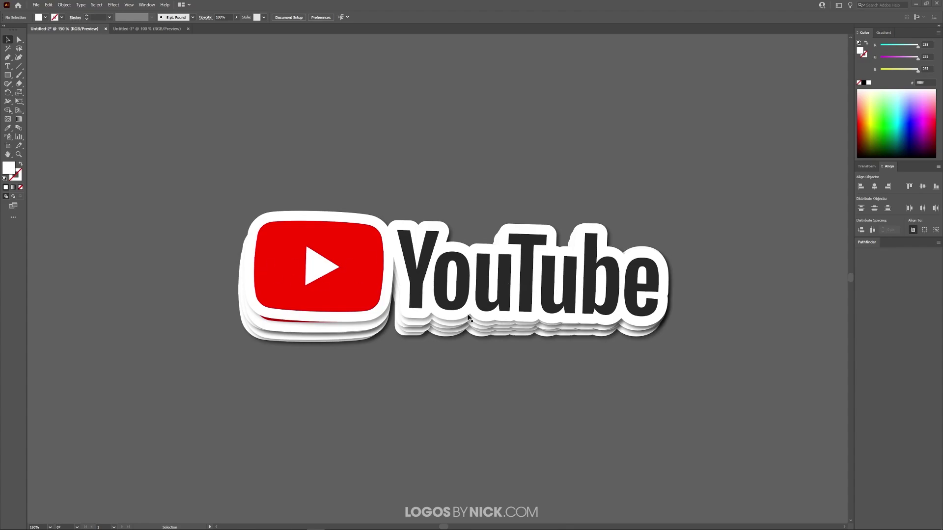
In the Untitled-3 document, group all parts of the flat YouTube logo.
left_click(152, 30)
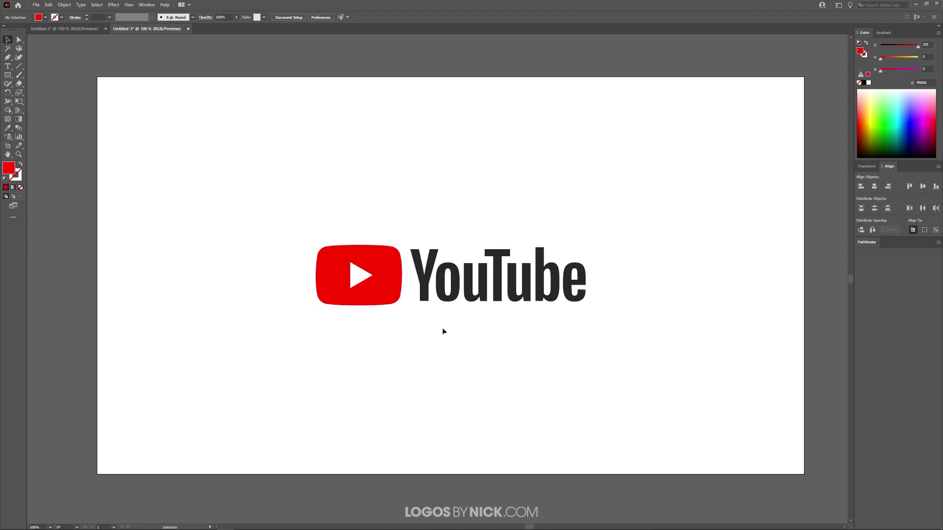
left_click_drag(432, 237, 236, 158)
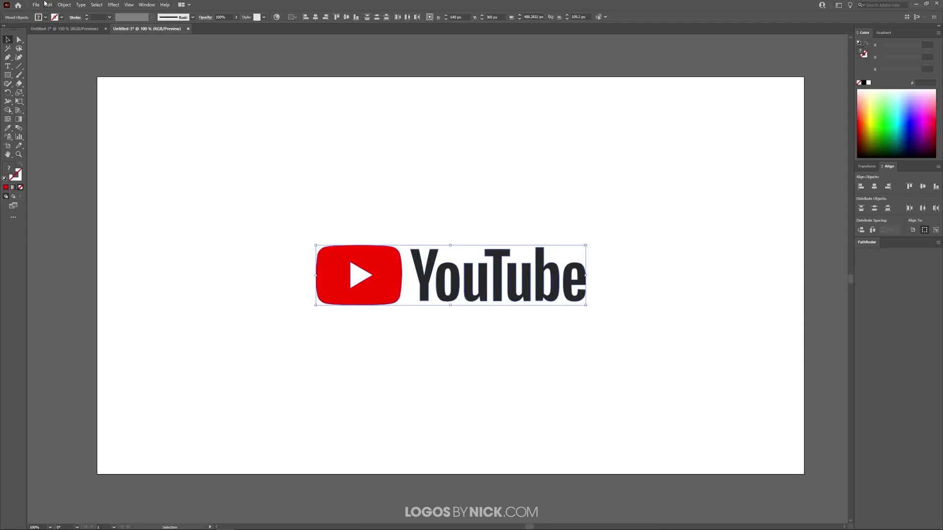
left_click(63, 5)
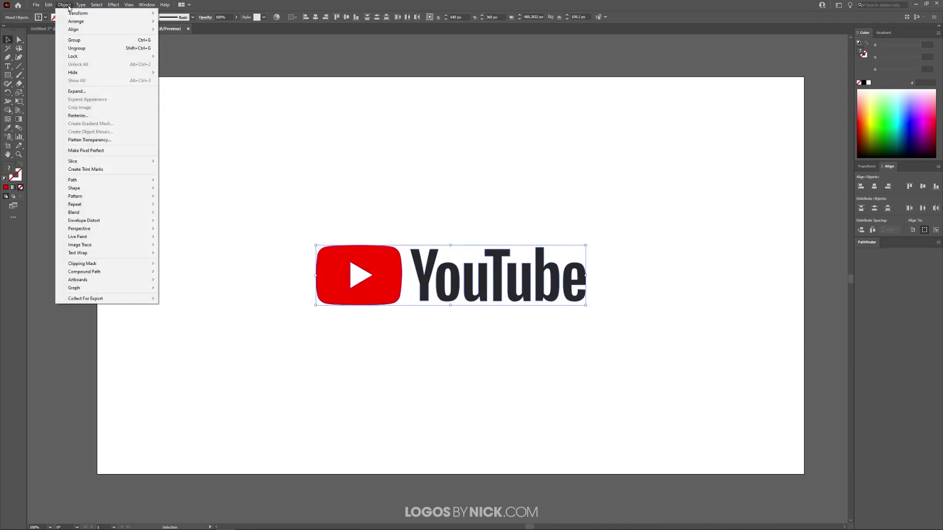
left_click(92, 41)
Move the grouped logo up the artboard and place a duplicate below it.
left_click_drag(381, 295, 364, 186)
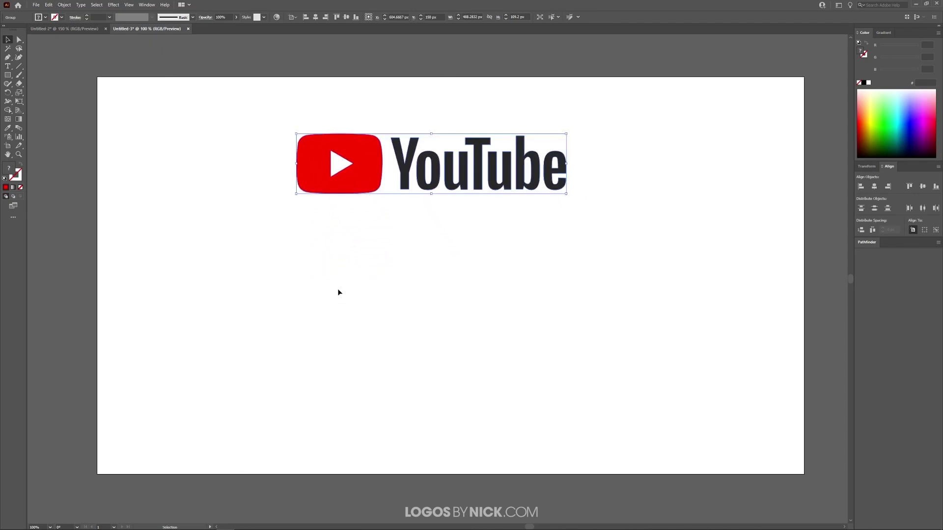
left_click_drag(354, 188, 379, 346)
left_click_drag(363, 396, 372, 368)
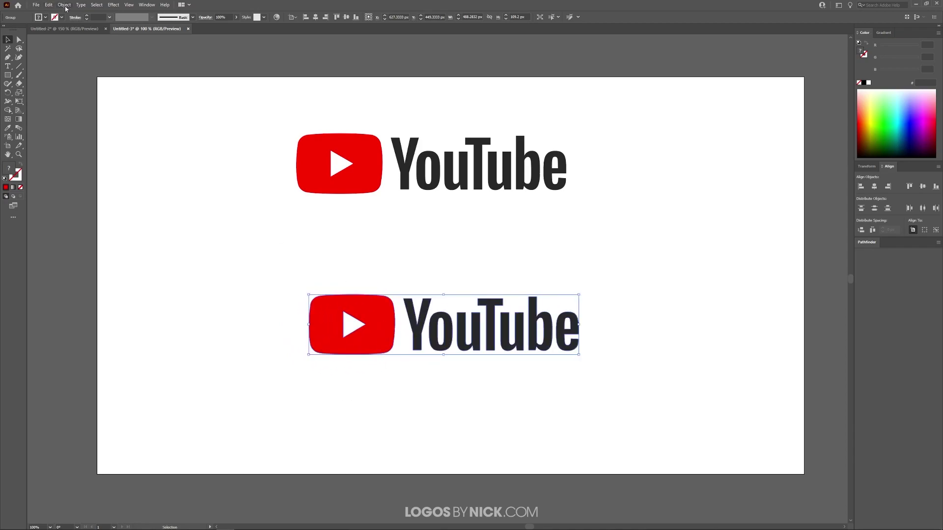
Make the lower logo copy into a single compound path.
left_click(65, 4)
mouse_move(97, 272)
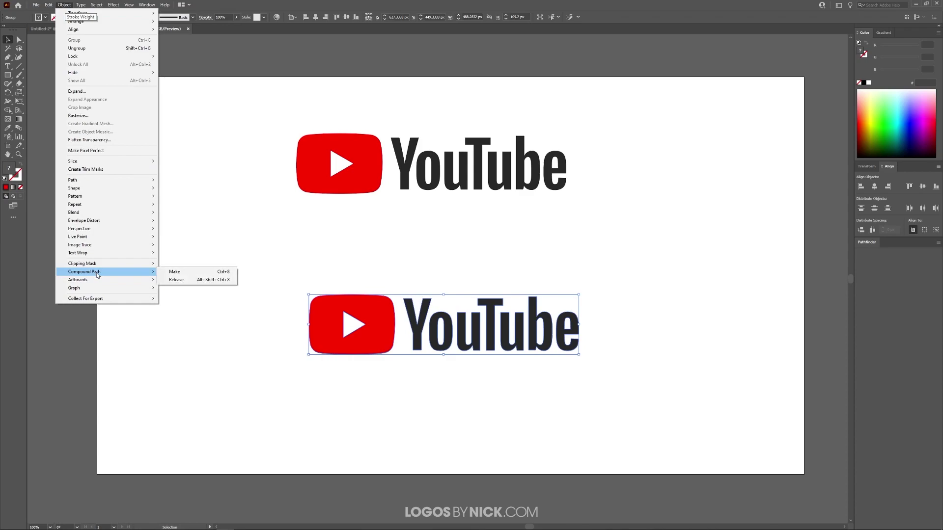
left_click(174, 272)
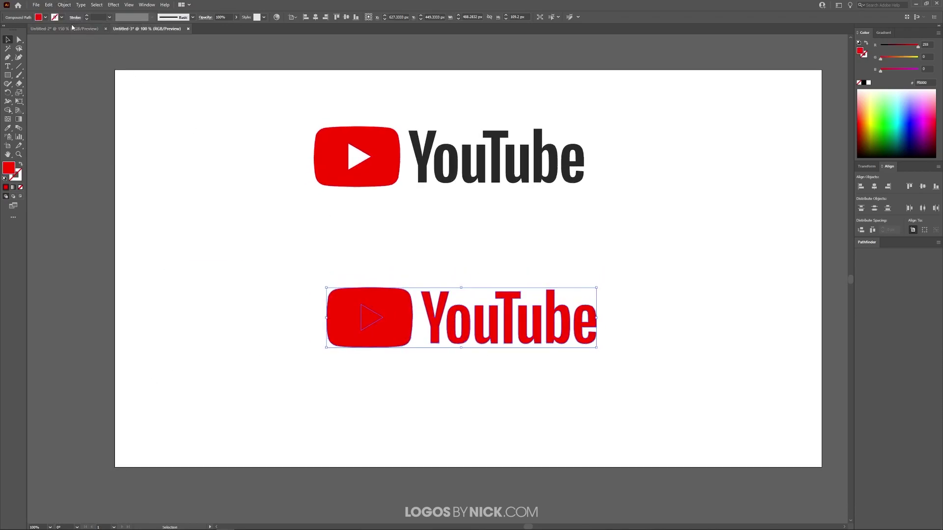
Move the compound copy below the artboard and give it a white fill.
left_click(64, 29)
left_click(308, 197)
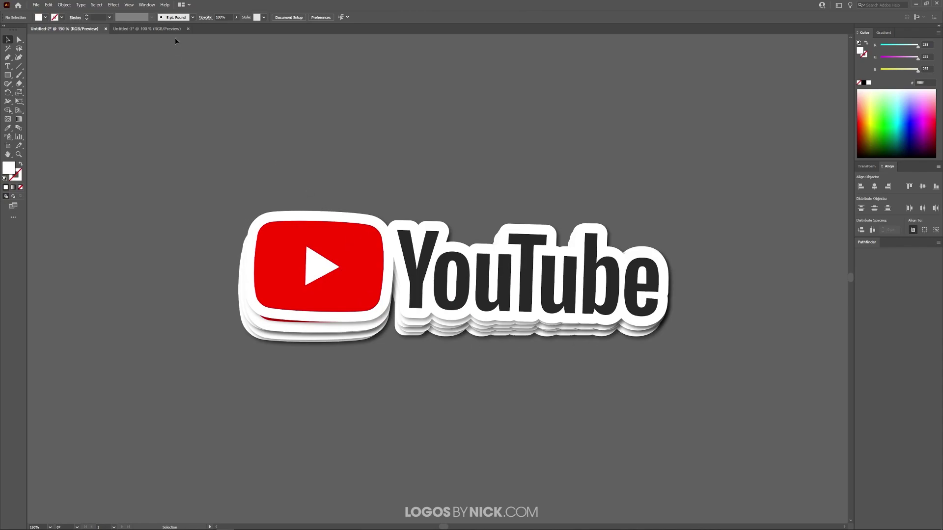
left_click(157, 31)
scroll(442, 196, "down", 3)
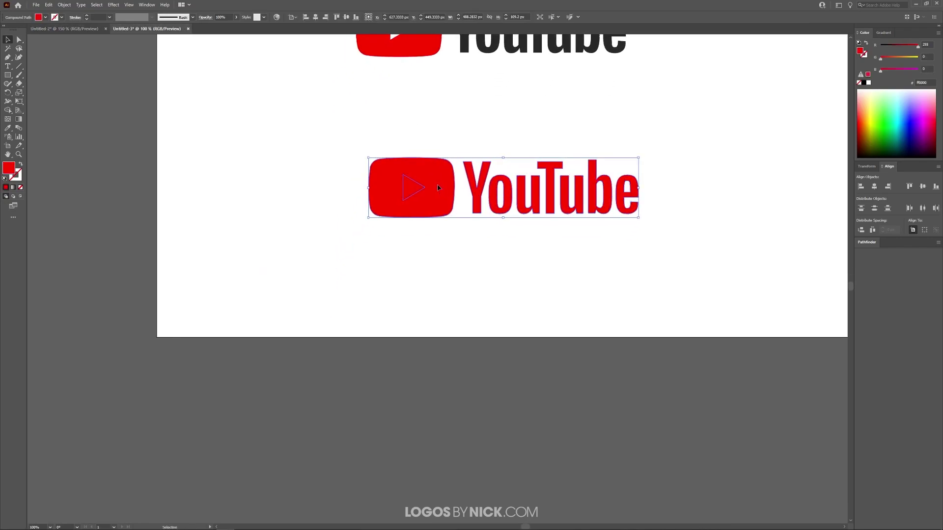
left_click_drag(436, 191, 379, 449)
scroll(498, 367, "down", 2)
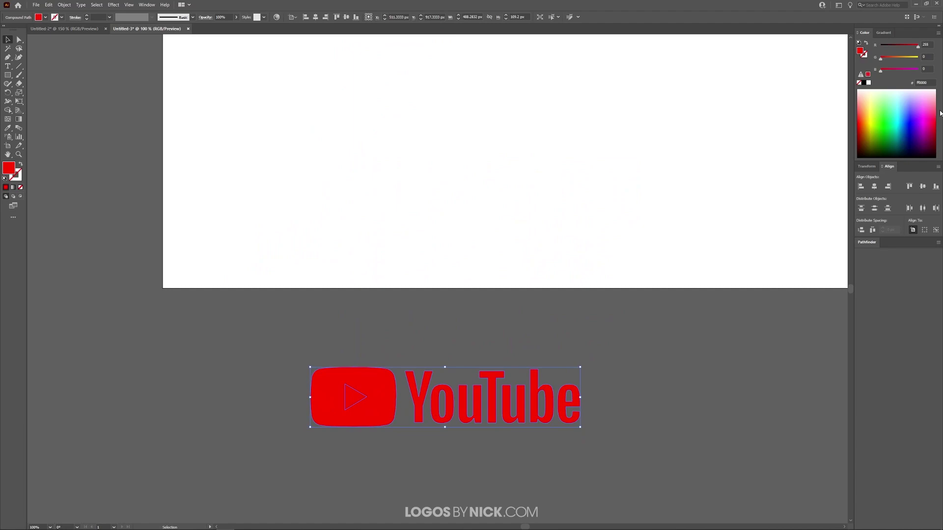
left_click_drag(935, 113, 857, 81)
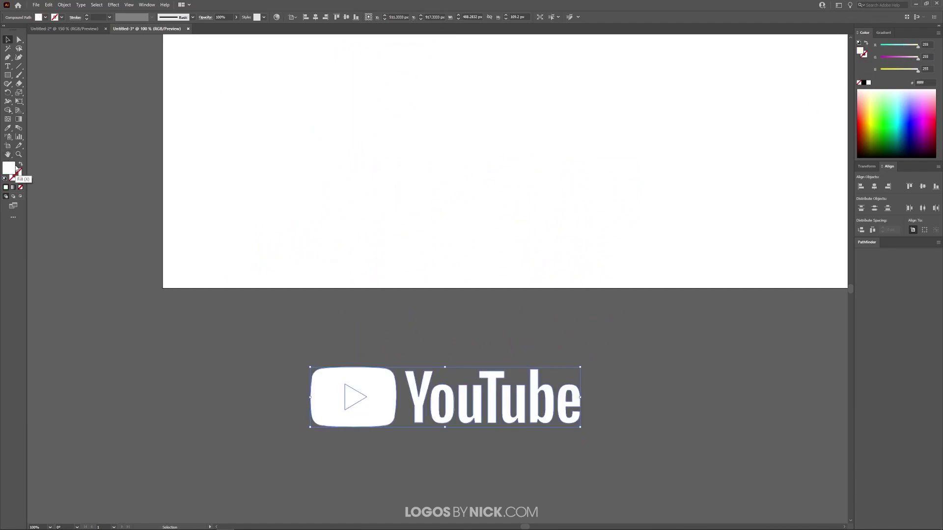
left_click_drag(463, 404, 437, 390)
Drag the original red logo off the artboard to sit below the white copy.
scroll(437, 389, "up", 3)
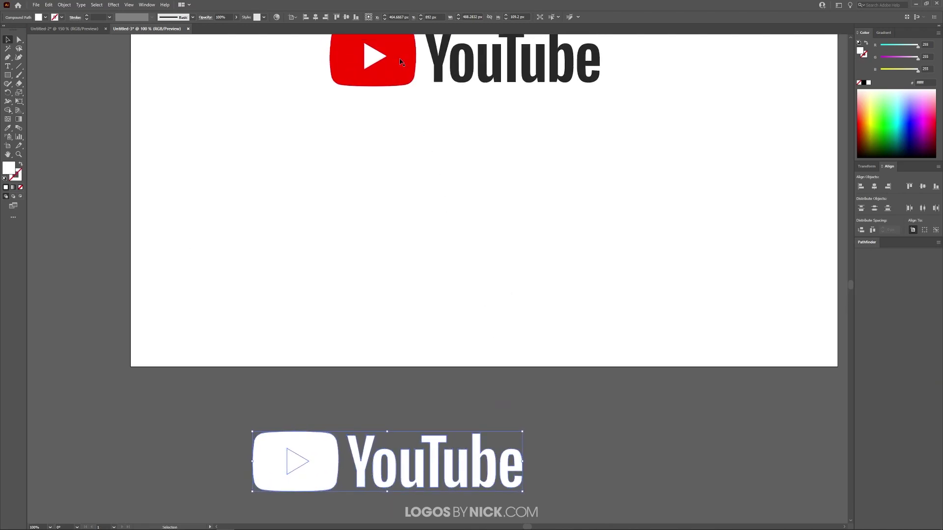
left_click_drag(401, 63, 408, 434)
scroll(568, 324, "down", 4)
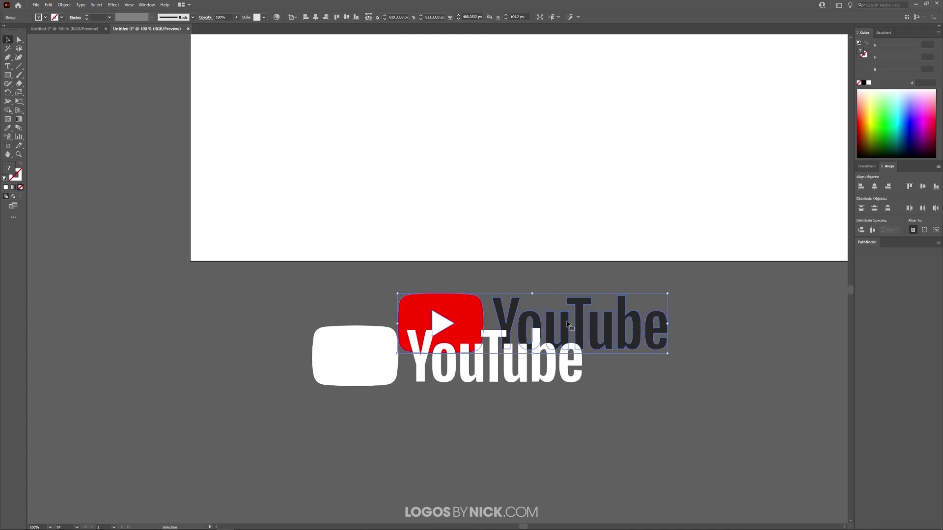
left_click_drag(469, 305, 420, 312)
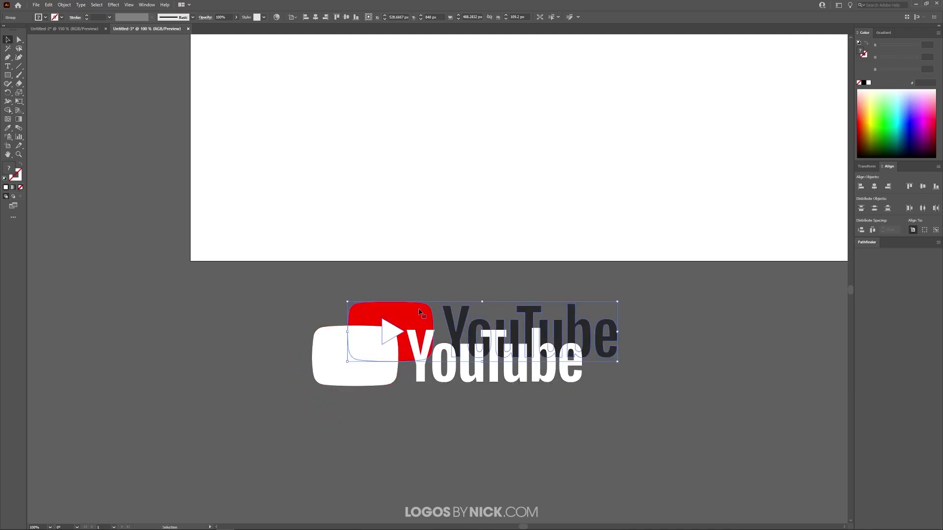
key("a")
key("v")
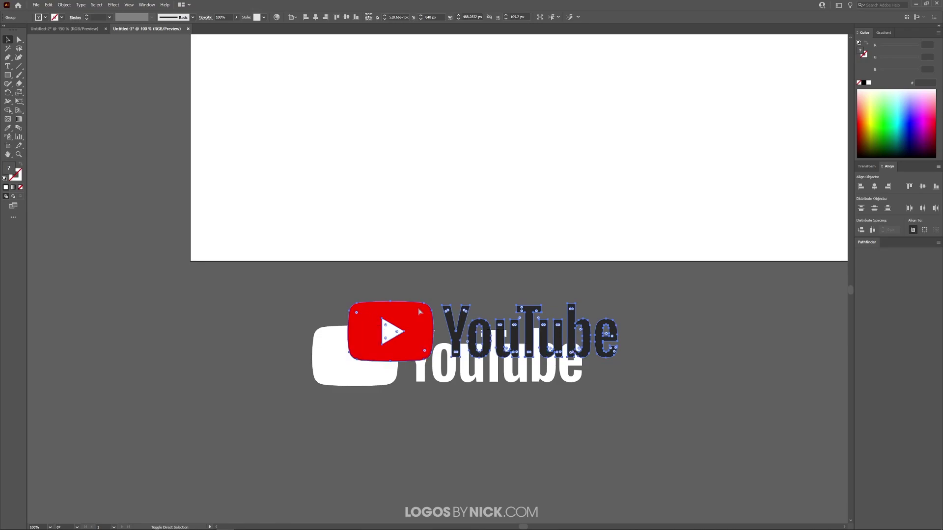
left_click_drag(419, 311, 467, 399)
Select both the red logo and the white silhouette together.
left_click(372, 361, "shift")
left_click(698, 477)
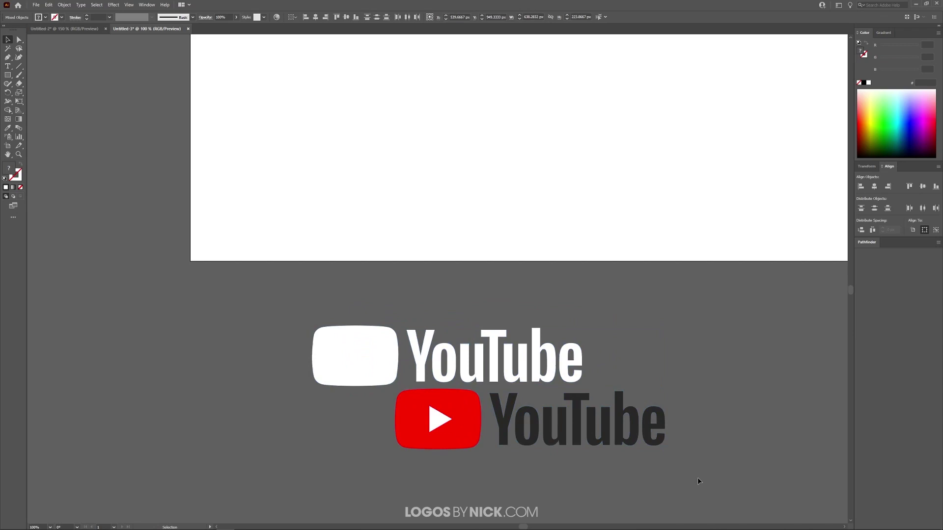
key("ctrl+a")
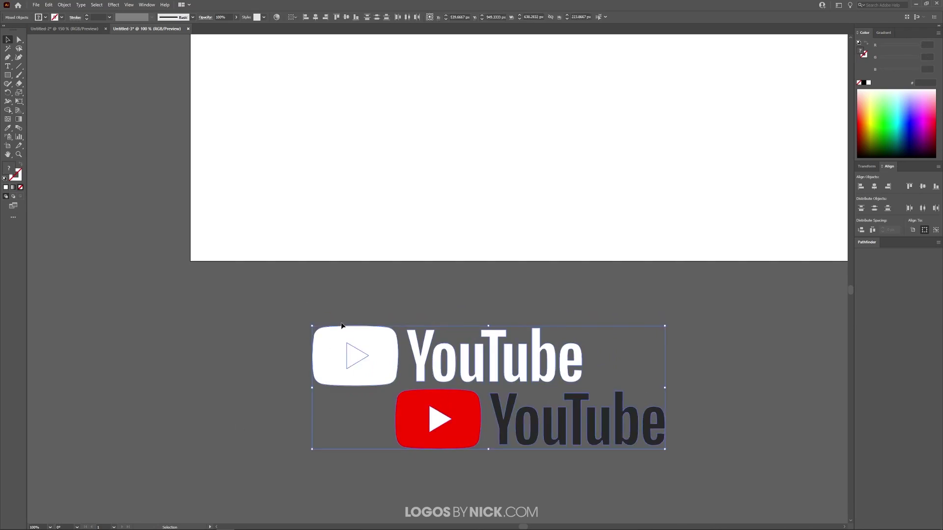
Center the red logo horizontally and vertically on the white key object, then select the white silhouette.
left_click(326, 340)
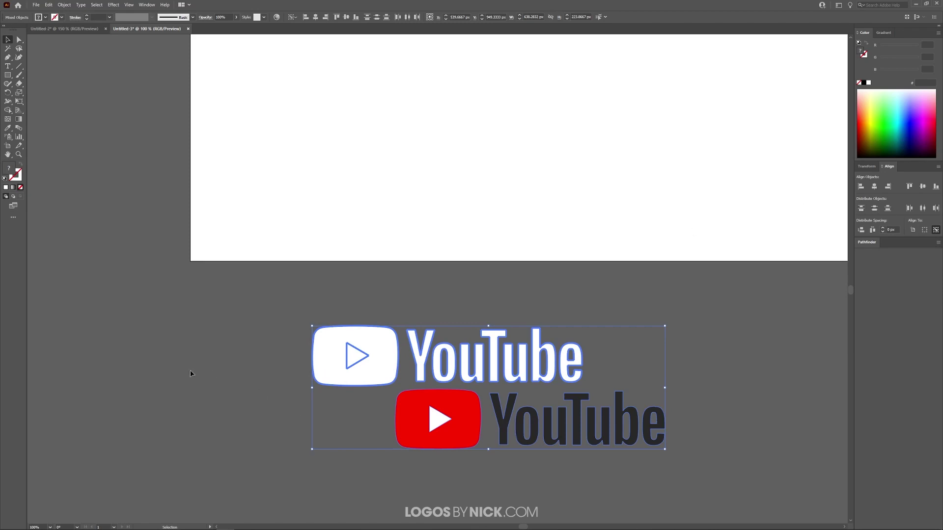
left_click(874, 187)
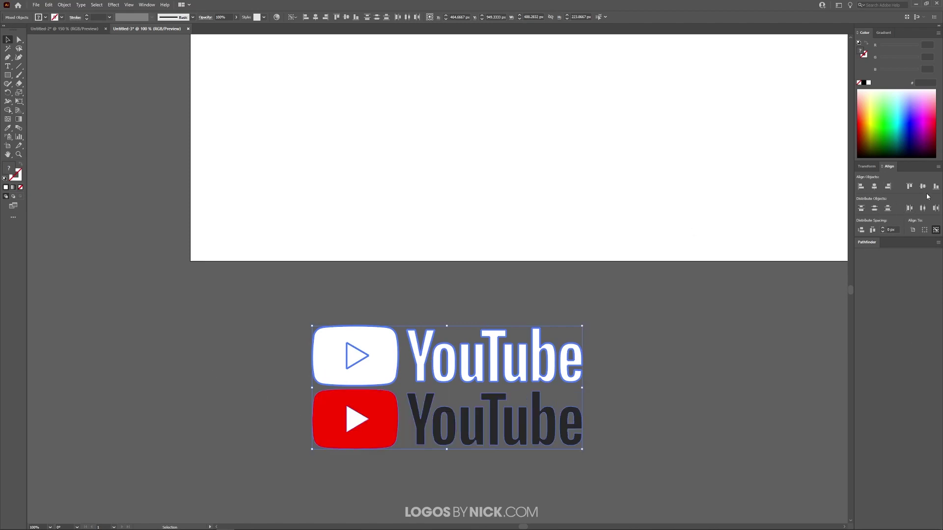
left_click(923, 187)
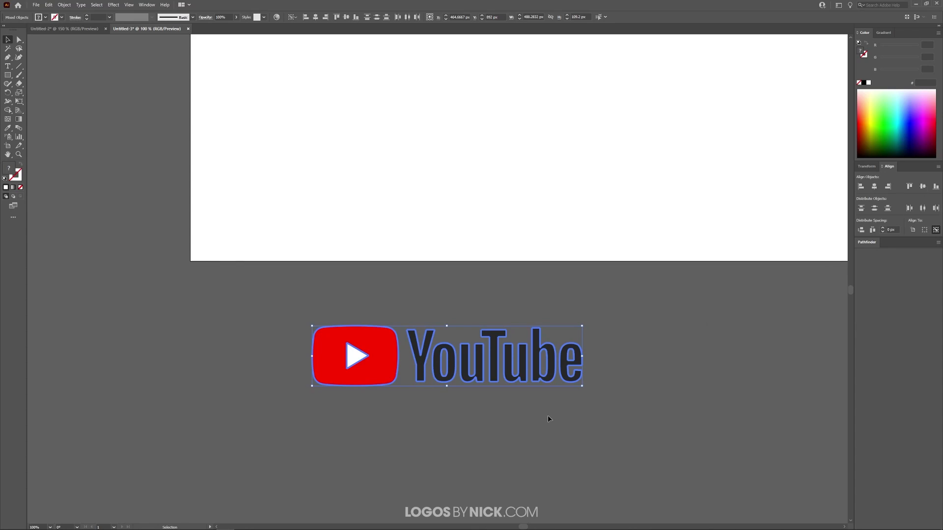
left_click(387, 345, "shift")
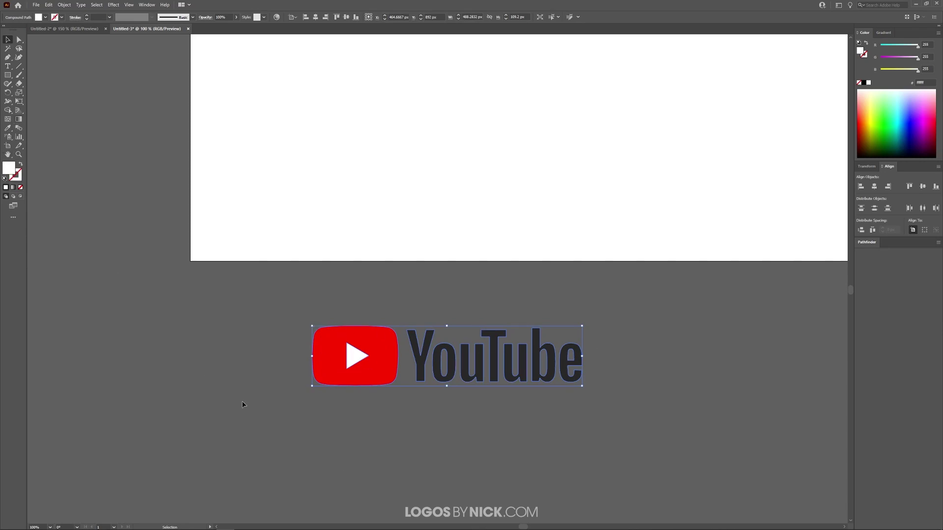
Open Offset Path for the white silhouette, keeping Round joins.
left_click(62, 5)
mouse_move(99, 180)
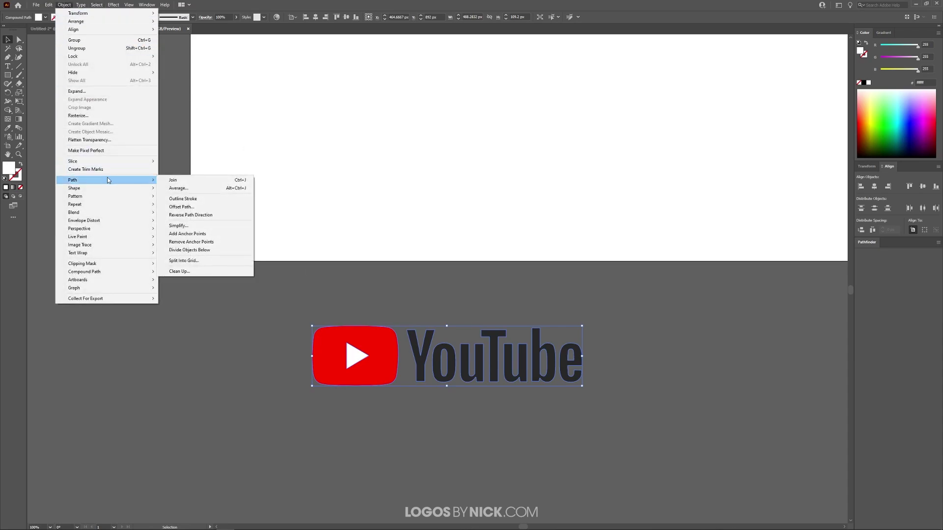
left_click(201, 206)
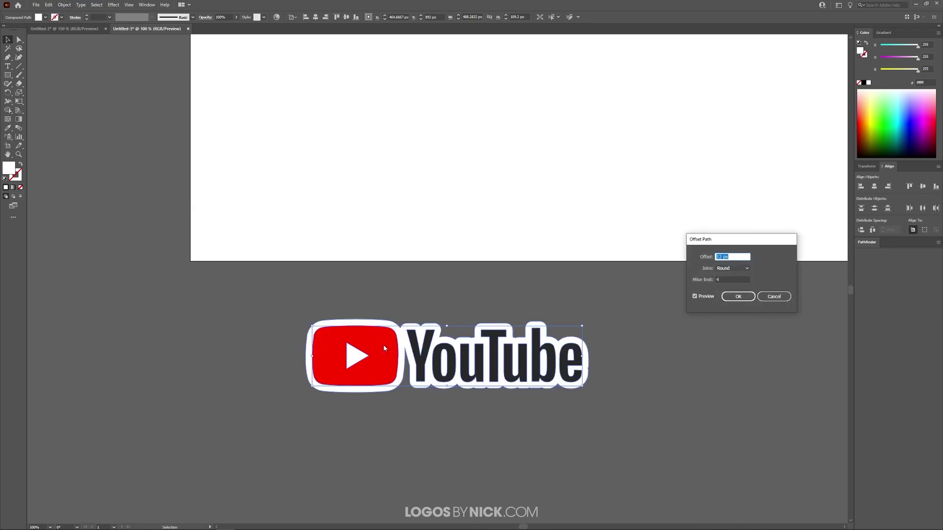
left_click_drag(747, 242, 717, 282)
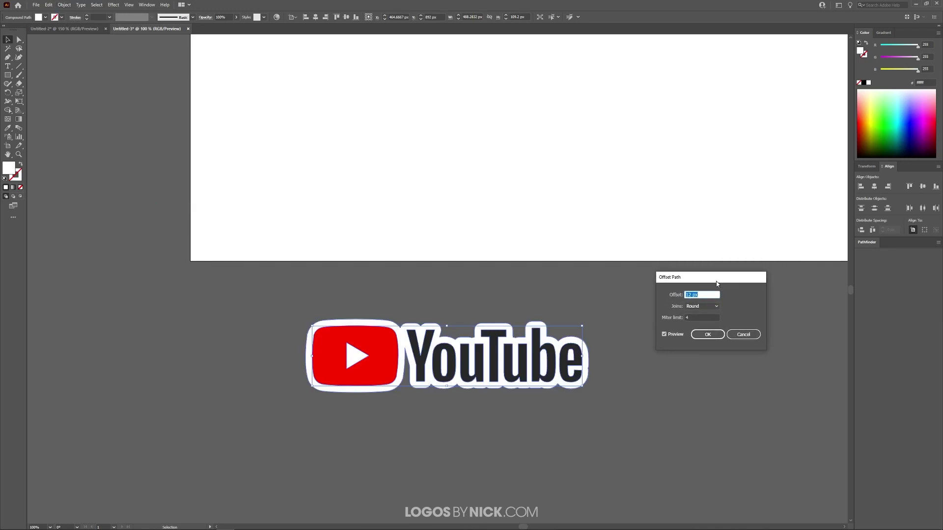
left_click(703, 306)
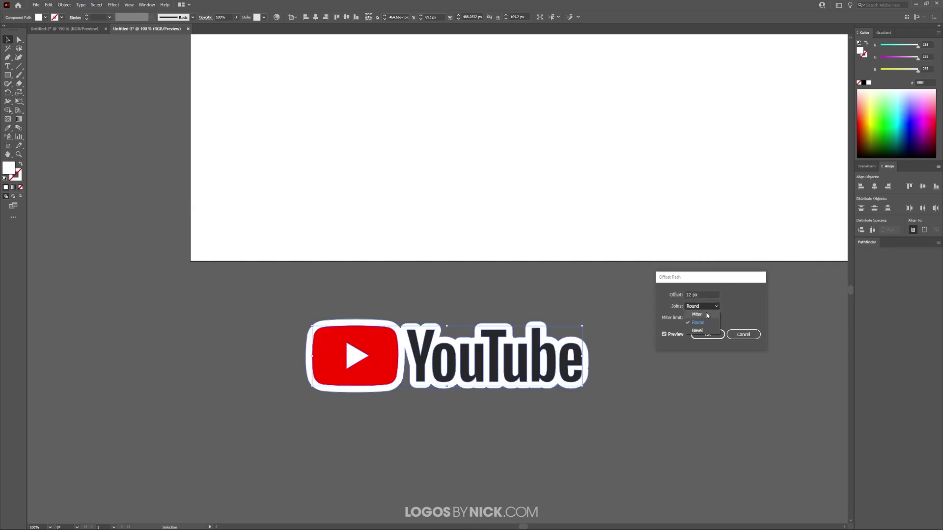
left_click(742, 302)
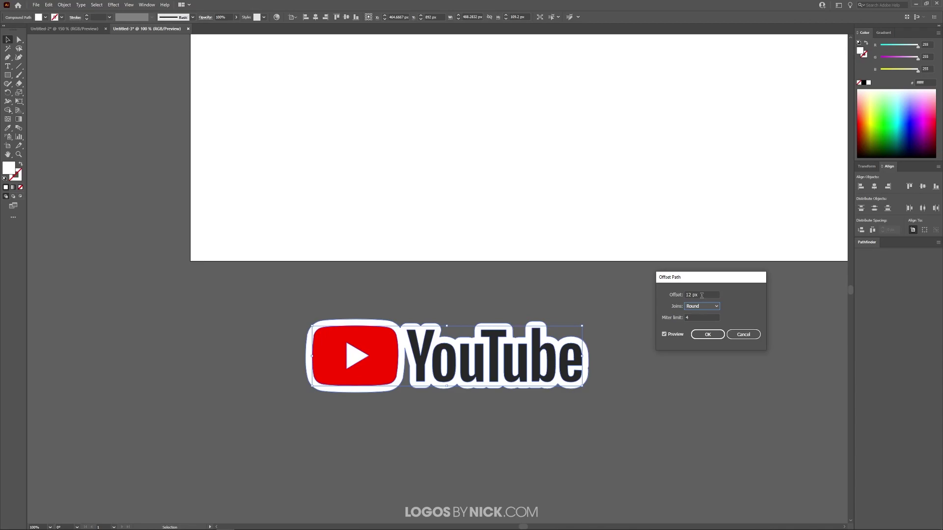
Preview different border widths, trying offsets of 7 and 12 px.
left_click(702, 295)
triple_click(698, 293)
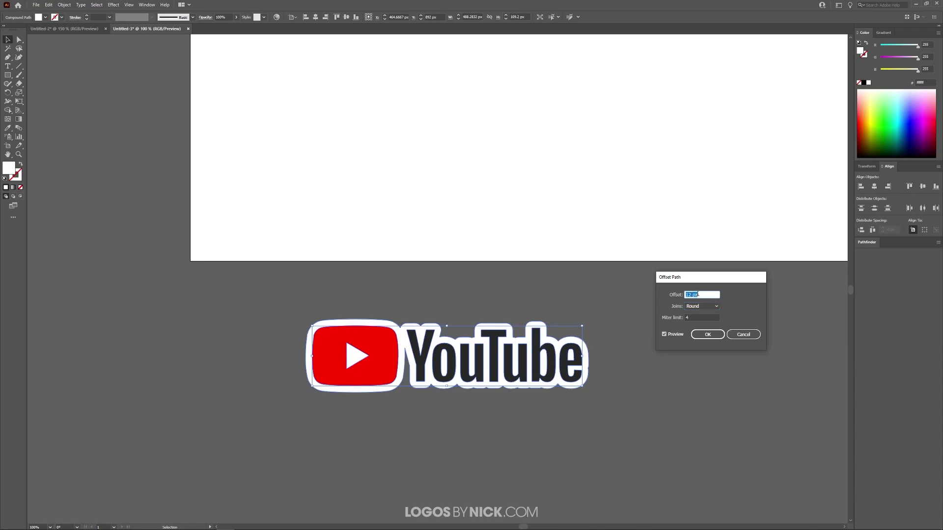
type("7")
key("Up")
key("Up")
key("Up")
key("Up")
key("Up")
key("Up")
key("Up")
key("Up")
key("Up")
key("Down")
key("Down")
key("Down")
key("Down")
key("Down")
key("Down")
key("Down")
key("Down")
key("Down")
key("Down")
key("Down")
key("Down")
key("Down")
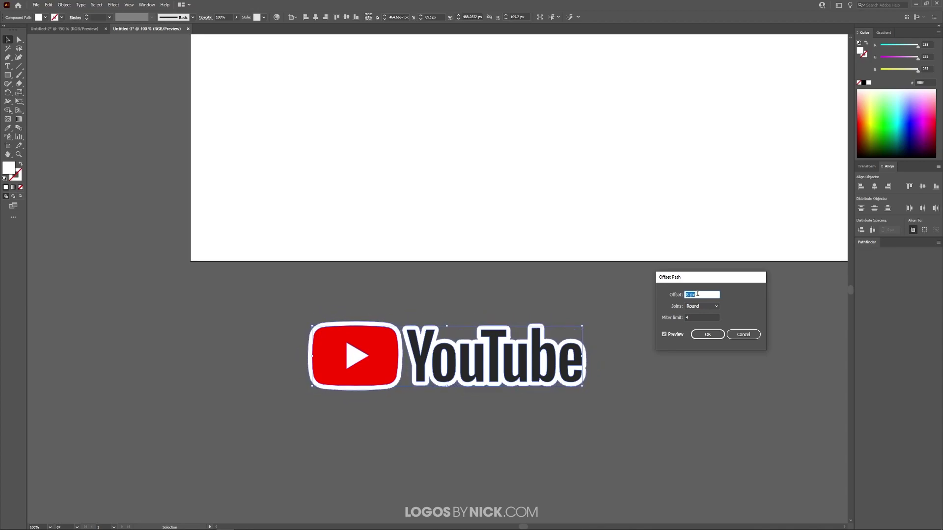
type("12")
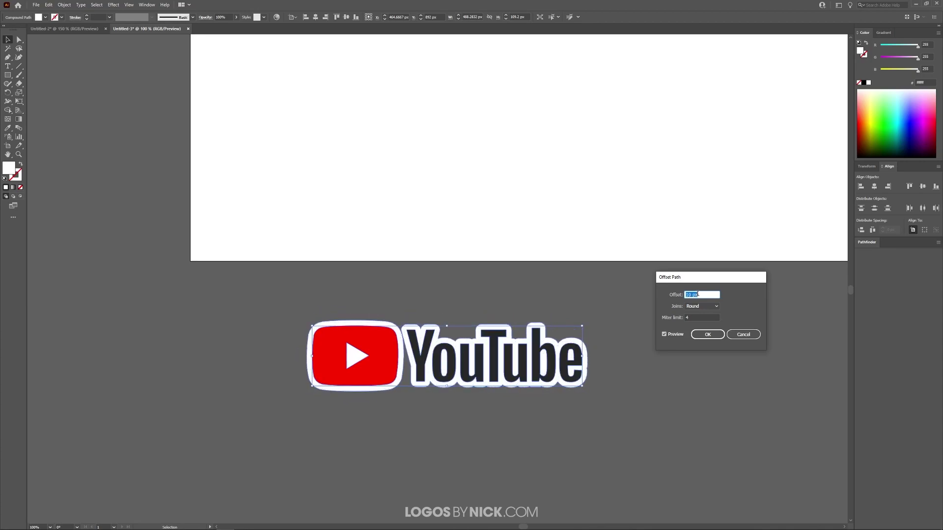
Try Miter and Bevel joins, then return to Round joins.
left_click(711, 308)
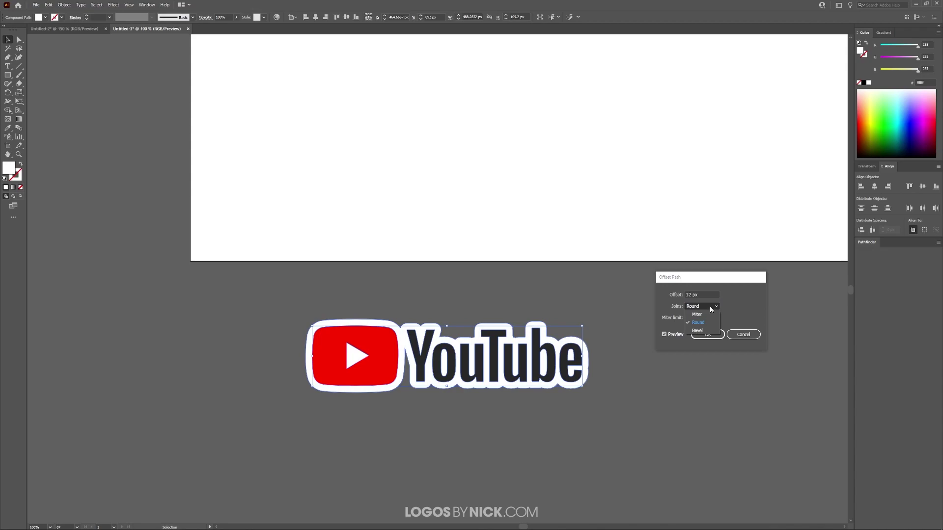
left_click(697, 315)
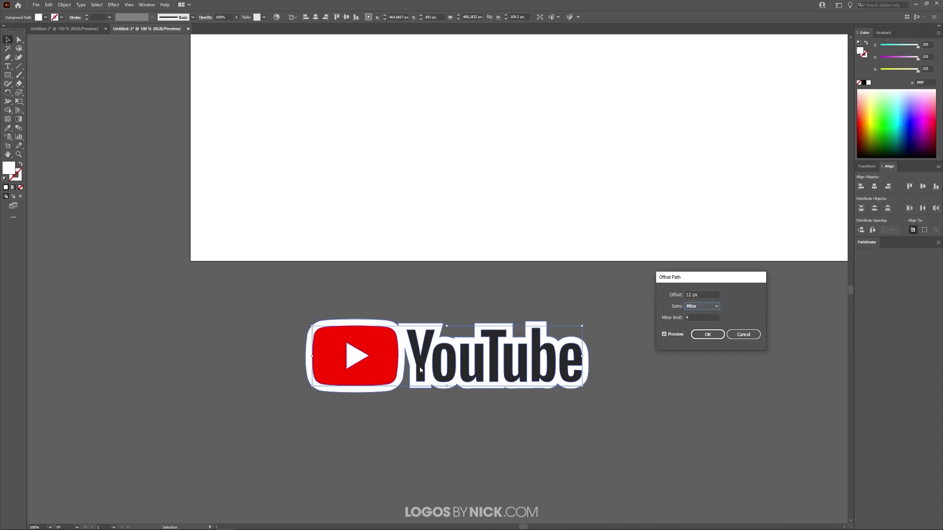
left_click(704, 307)
left_click(705, 332)
left_click(702, 306)
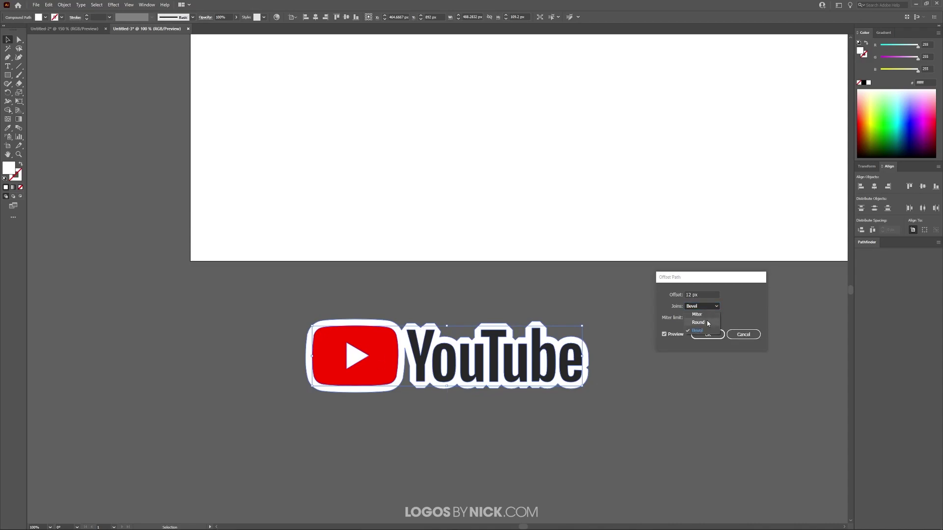
left_click(699, 323)
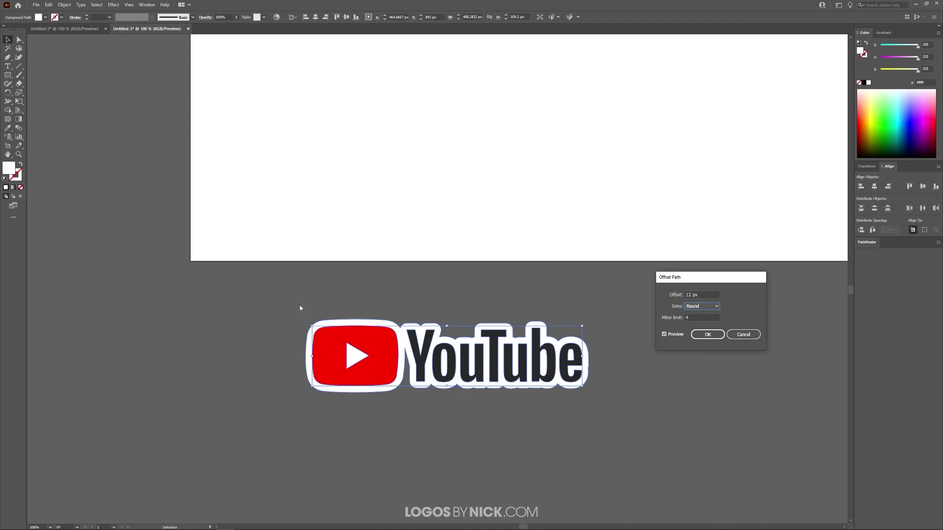
Set the offset to 11 px and apply the rounded border.
left_click(696, 294)
key("Down")
key("Down")
key("Up")
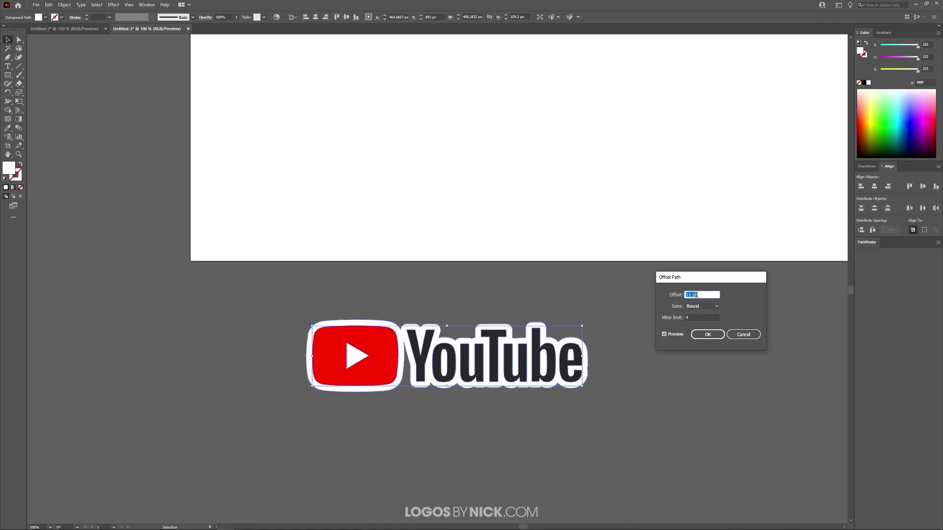
left_click(707, 334)
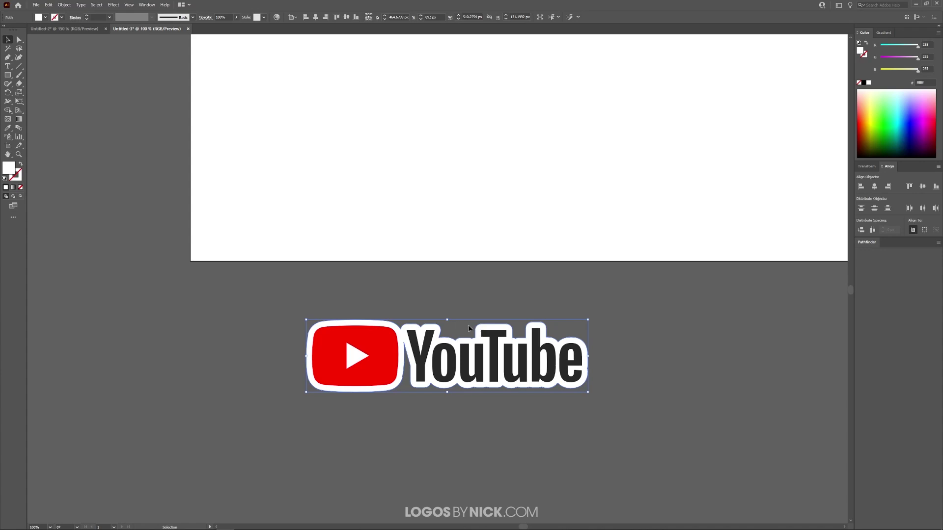
Apply a Multiply drop shadow: 40% opacity, 3 px X and Y offsets, 2 px blur.
left_click(116, 5)
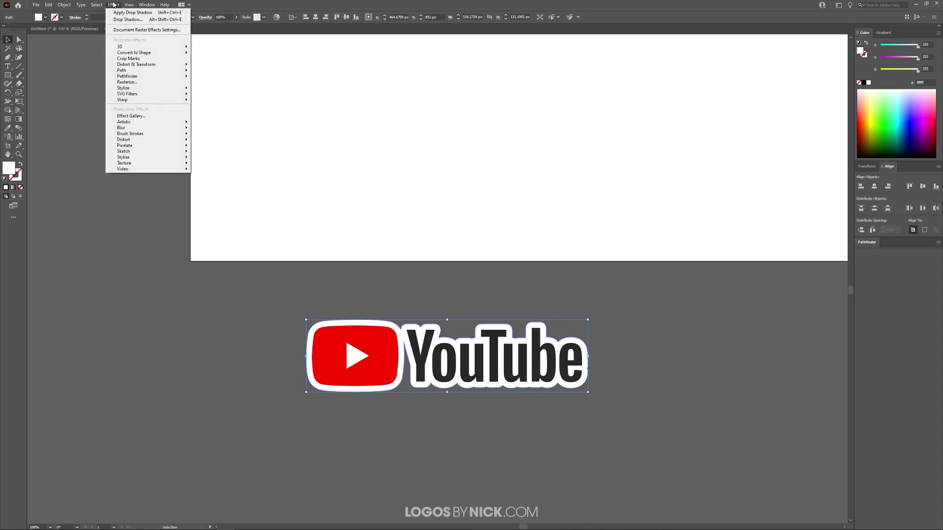
mouse_move(185, 89)
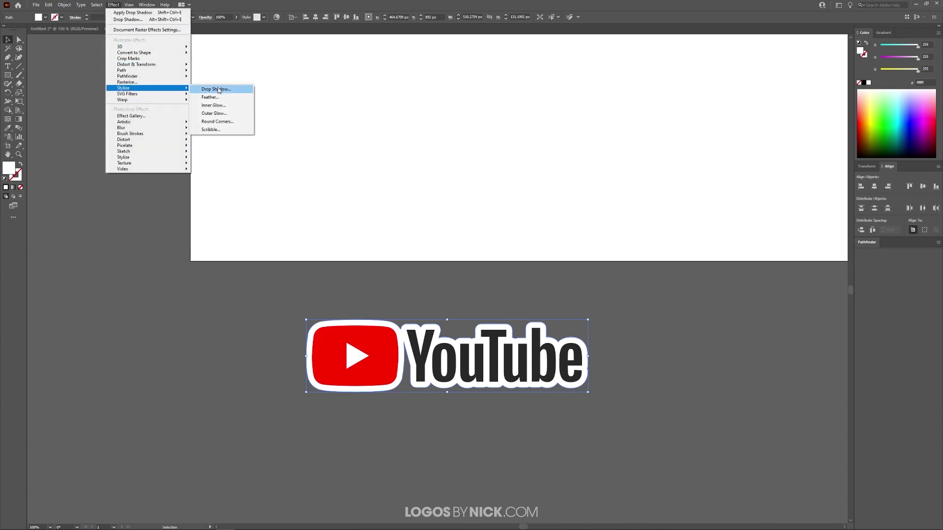
left_click(219, 90)
left_click_drag(761, 180, 682, 313)
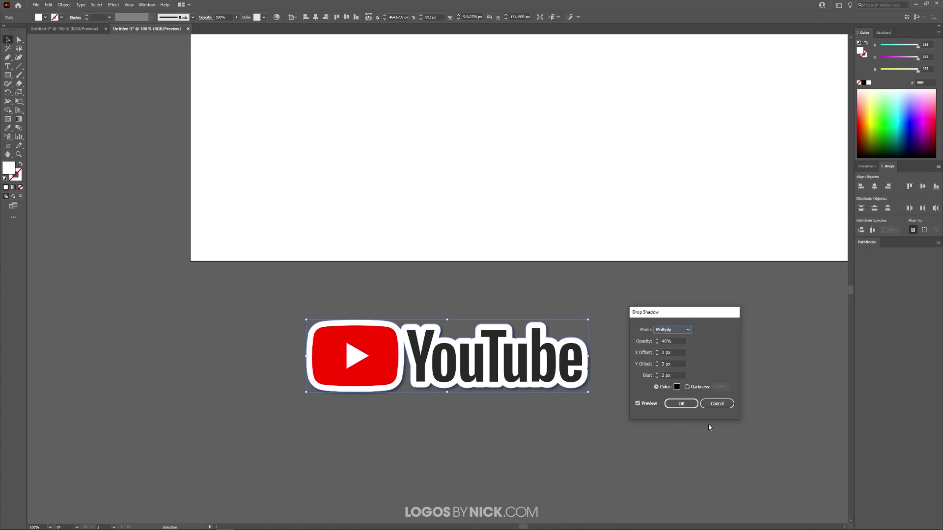
left_click(682, 404)
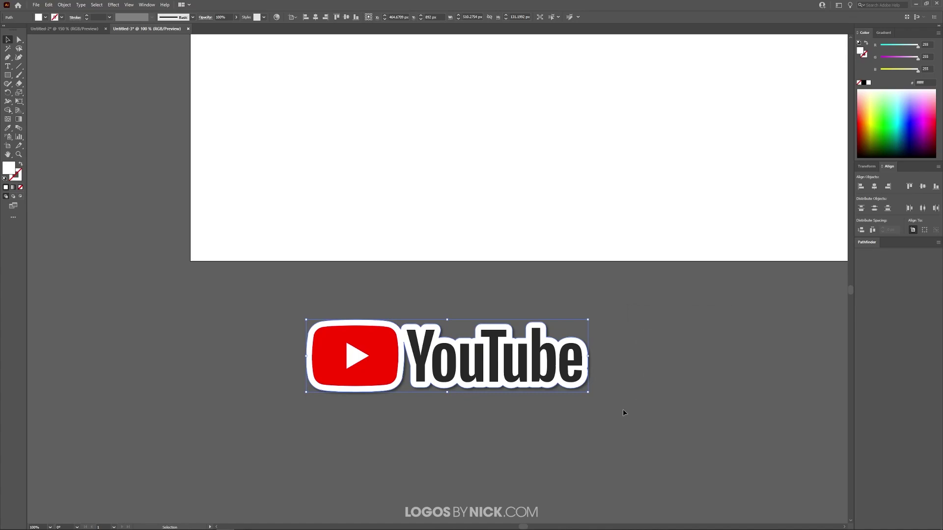
Group the red logo with its white sticker border.
left_click_drag(247, 274, 246, 270)
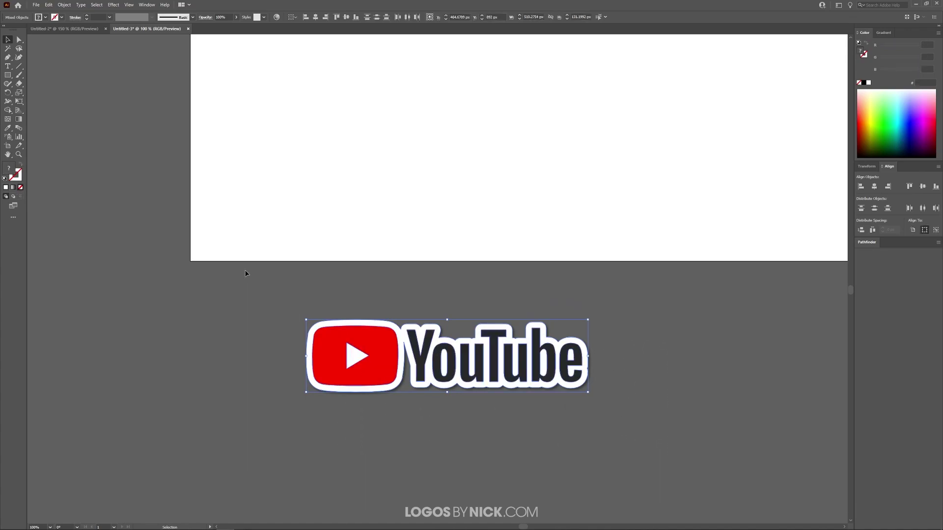
left_click(65, 4)
left_click(77, 48)
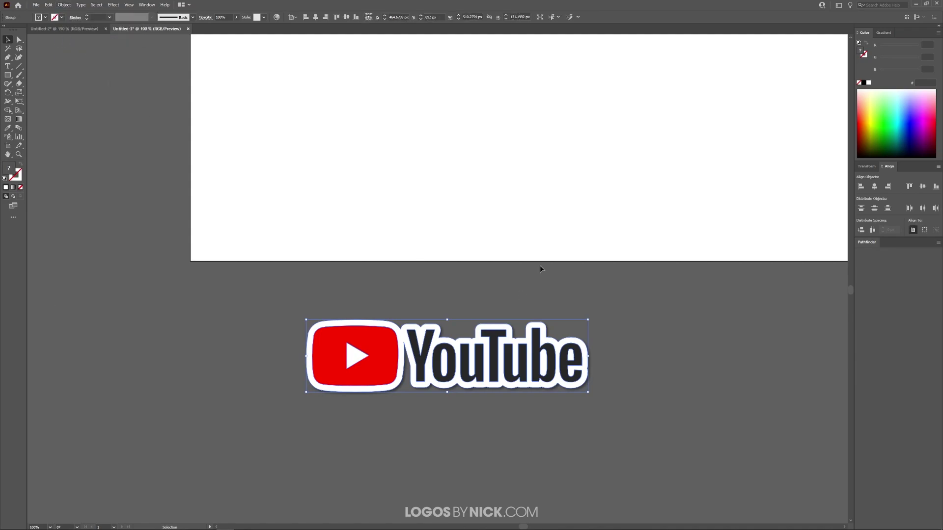
Move the grouped sticker onto the centre of the artboard.
left_click_drag(541, 265, 486, 373)
left_click_drag(444, 467, 514, 274)
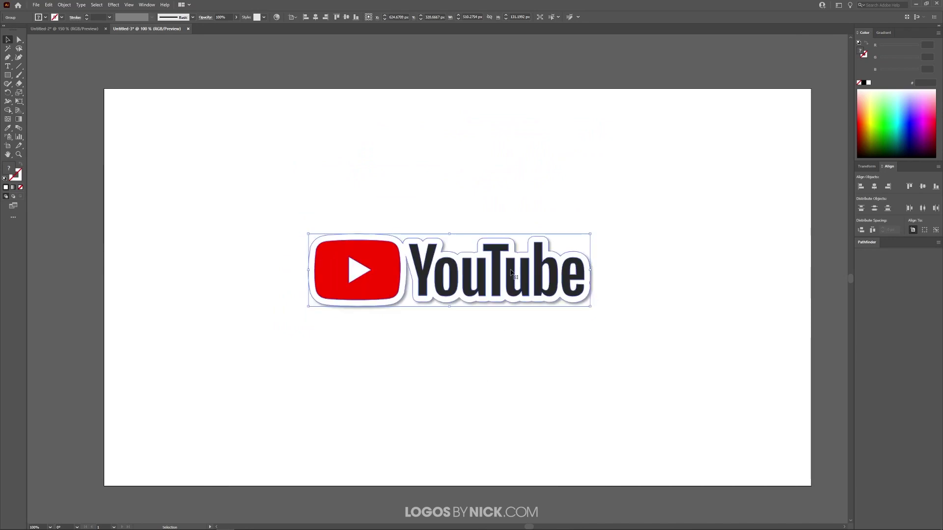
left_click(480, 416)
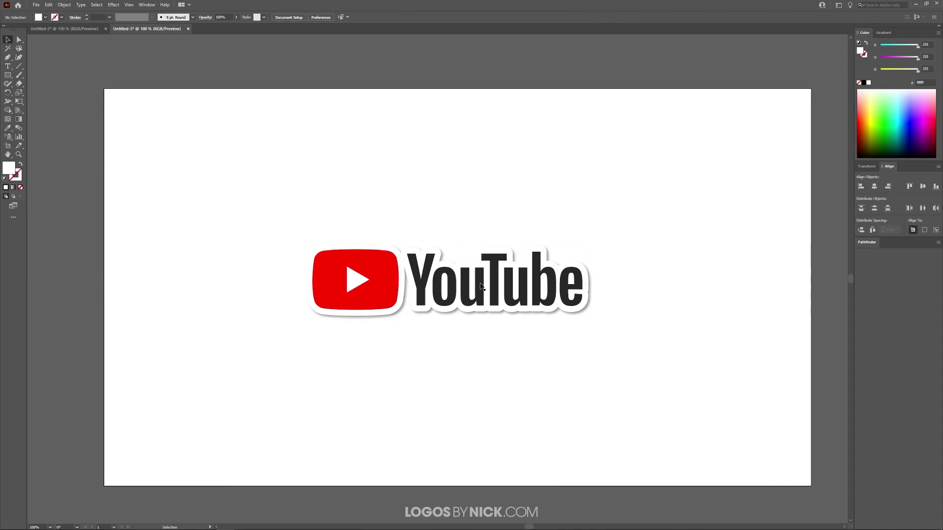
Duplicate the sticker slightly offset and tilt the copy a little clockwise.
scroll(479, 294, "up", 1)
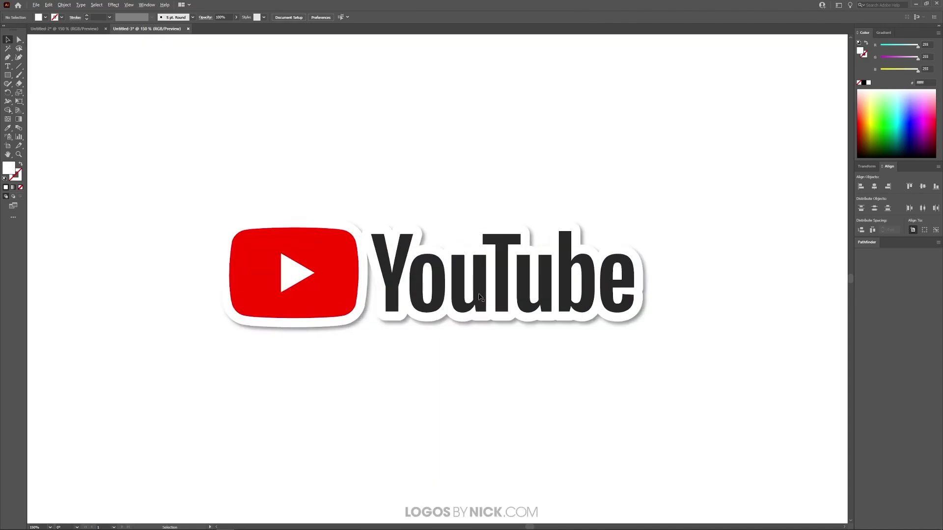
scroll(480, 297, "up", 1)
left_click(448, 296)
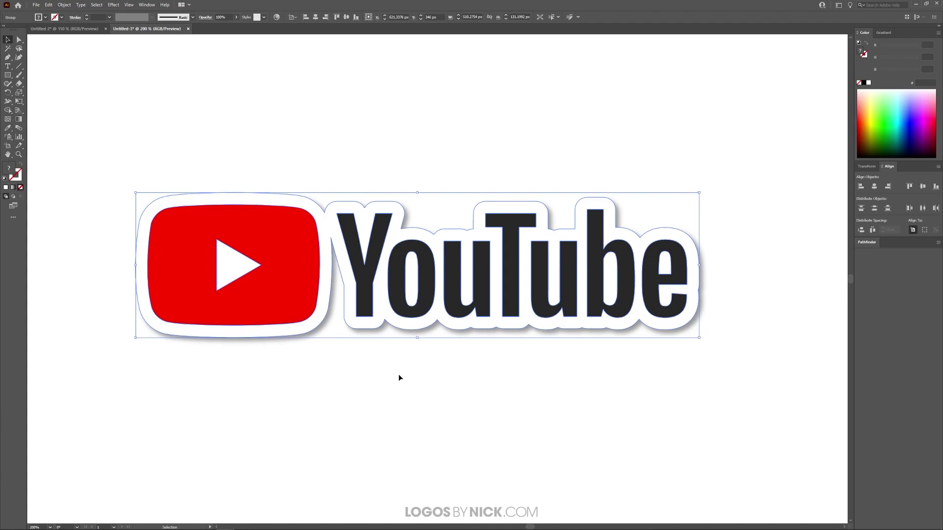
mouse_move(356, 321)
left_mouse_down()
mouse_move(375, 313)
mouse_move(361, 318)
left_mouse_up()
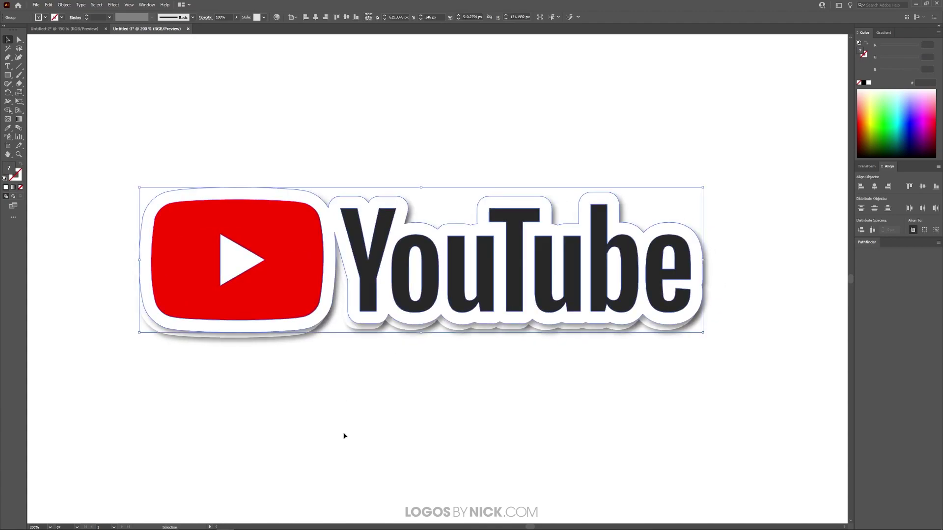
left_click_drag(705, 335, 717, 338)
left_click_drag(604, 313, 599, 310)
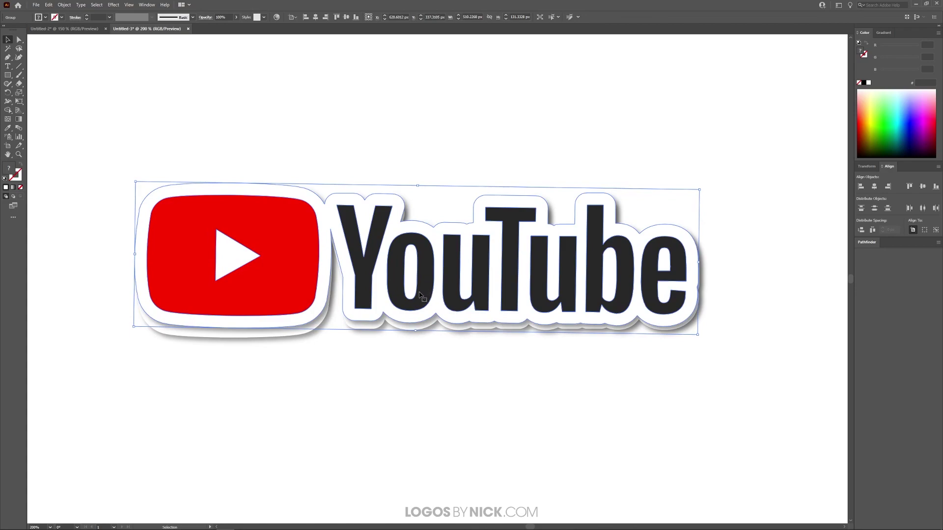
Add a second duplicate to the stack and reposition it.
left_click_drag(420, 295, 423, 290)
left_click_drag(705, 180, 703, 170)
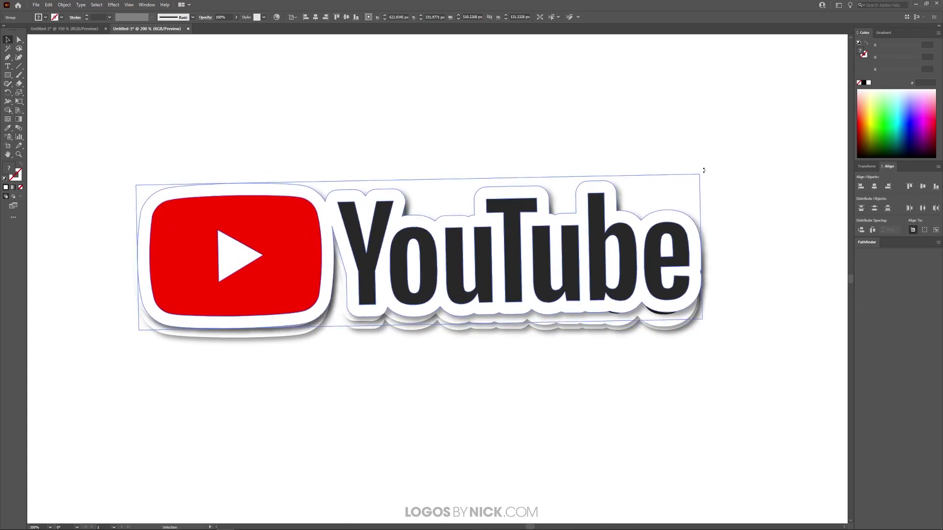
key("ctrl+z")
left_click_drag(609, 222, 598, 226)
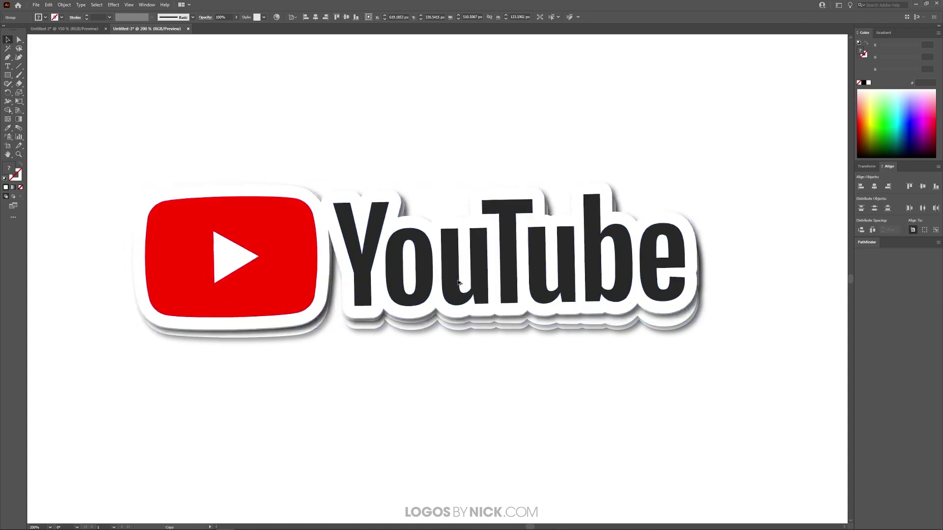
Add a top copy tilted the opposite way, set it on the stack, and view the whole artboard.
mouse_move(459, 290)
left_mouse_down()
mouse_move(465, 277)
mouse_move(459, 285)
left_mouse_up()
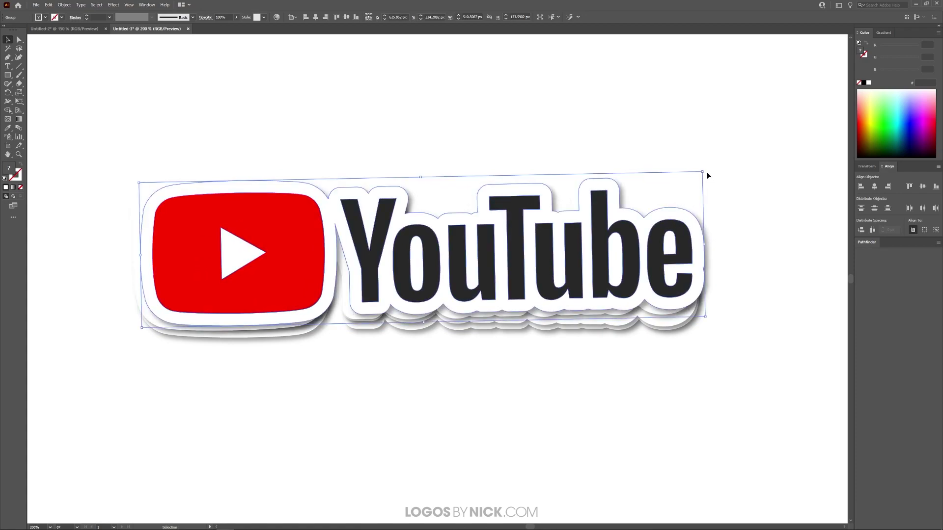
left_click_drag(707, 176, 707, 190)
left_click_drag(631, 262, 640, 257)
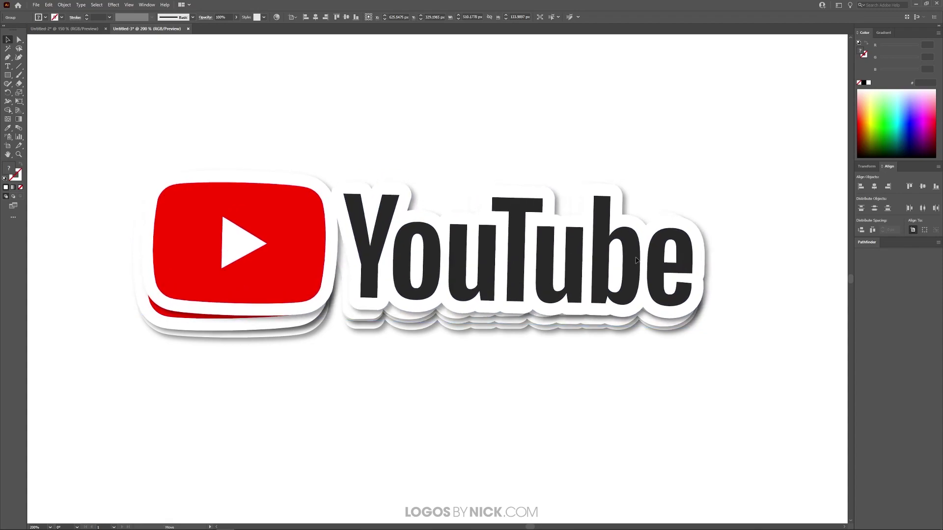
key("ctrl+0")
left_click(514, 372)
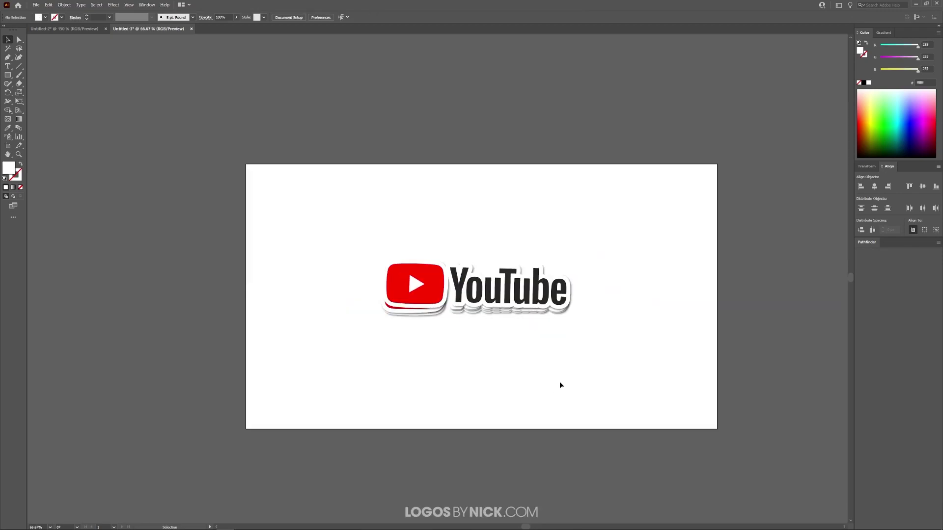
scroll(557, 378, "up", 1)
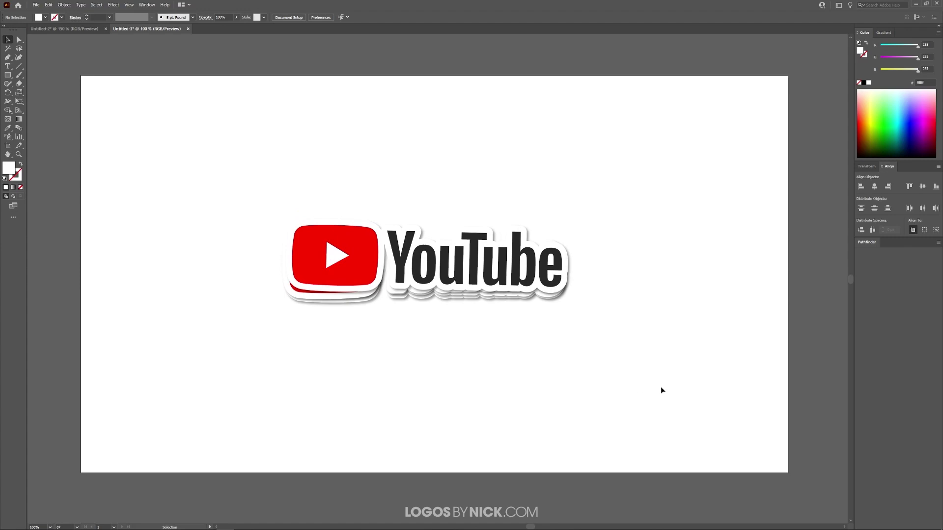